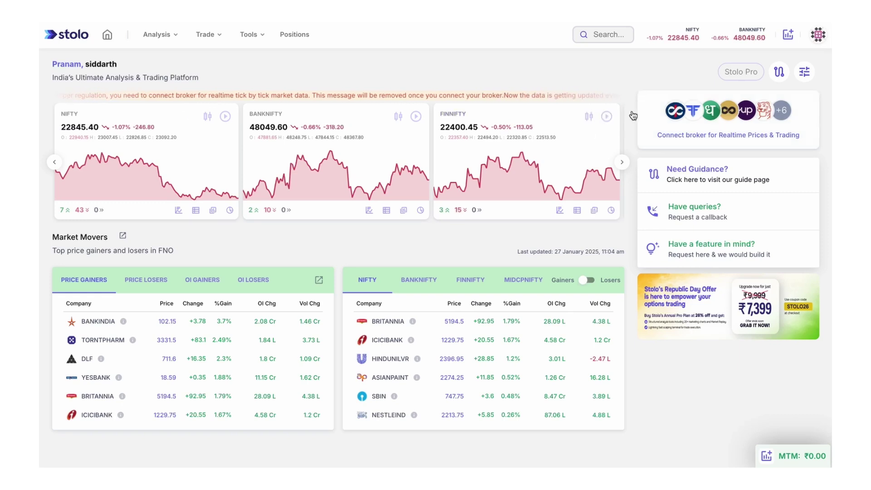
Go to Stolo's Add a Broker page and start adding Flattrade from its card.
click(789, 35)
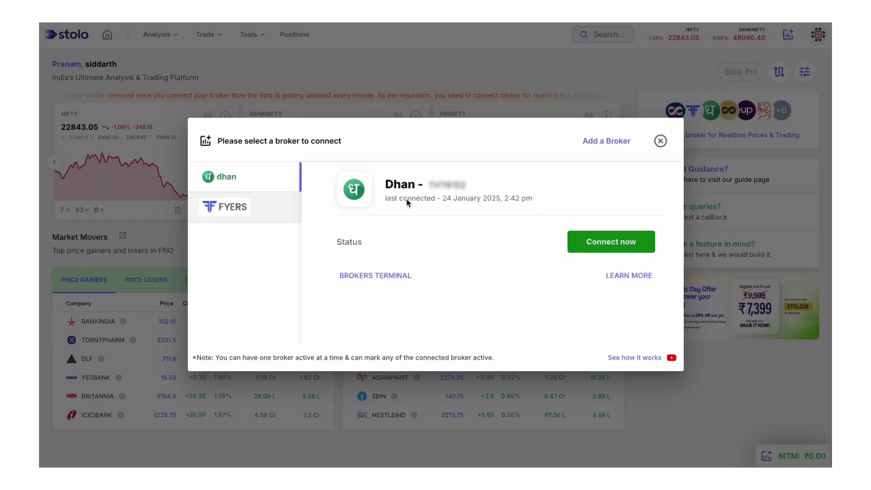
click(619, 144)
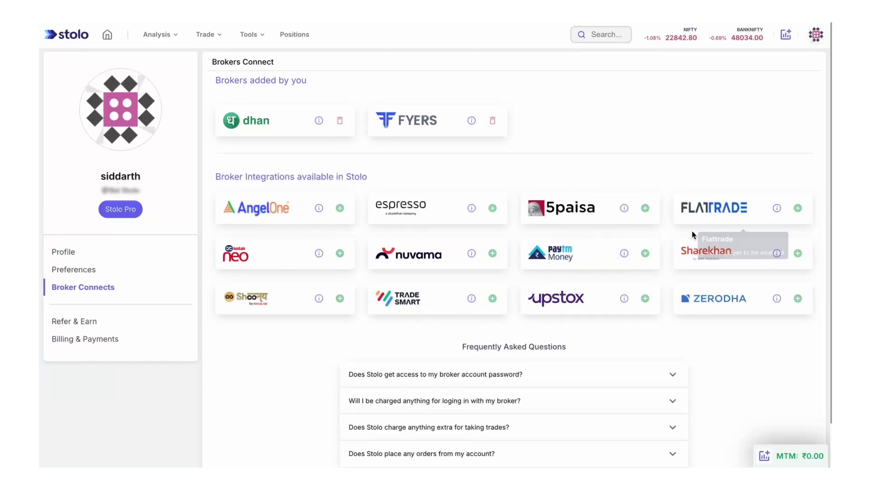
mouse_move(726, 218)
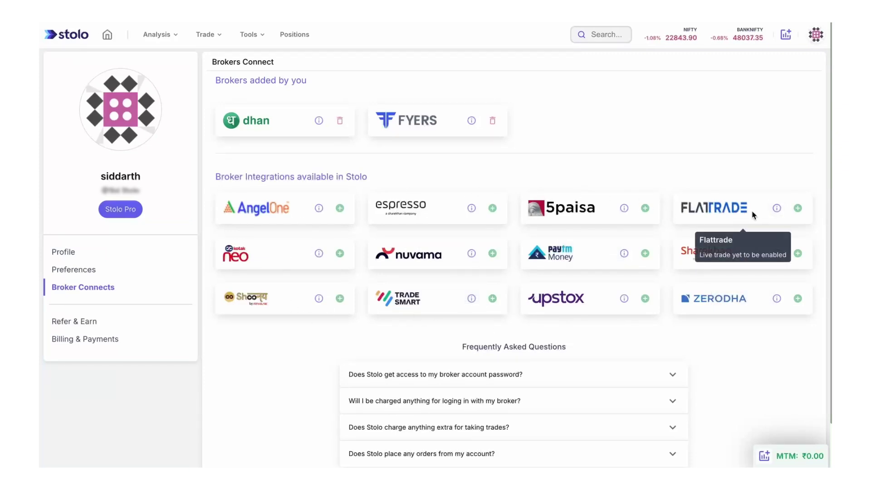
click(799, 210)
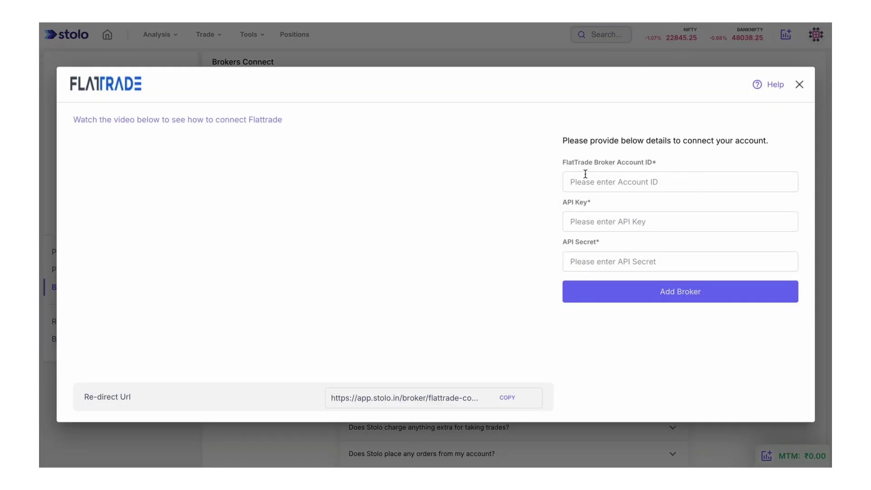
Select the Flattrade Broker Account ID field in Stolo's connection form.
click(572, 186)
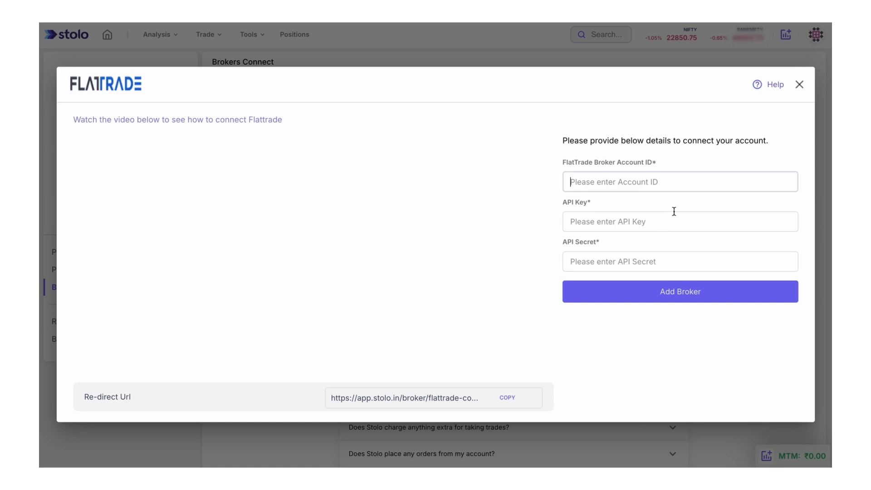
Enter the Flattrade client ID into Stolo's Account ID field.
key(ctrl+v)
key(ctrl+z)
key(ctrl+v)
text(12345)
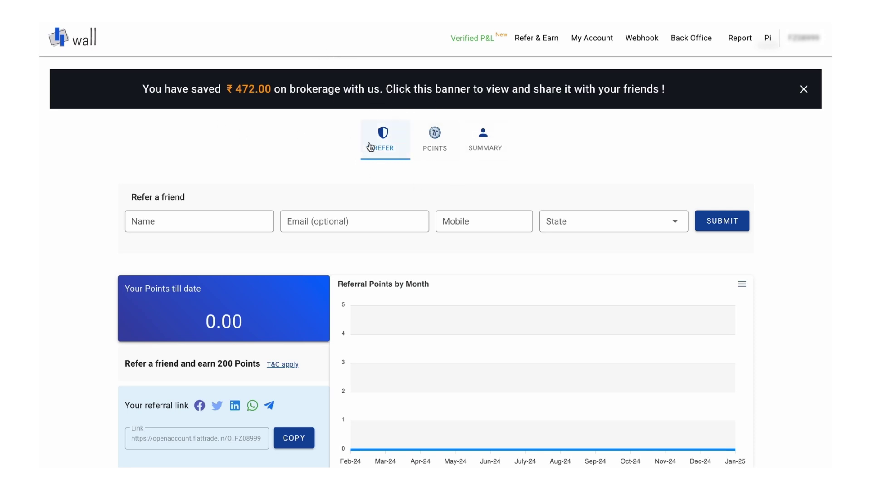
Open Flattrade Wall's My API Keys page from the Pi navigation item.
scroll(487, 176, down, 1)
scroll(487, 175, down, 2)
scroll(486, 176, up, 3)
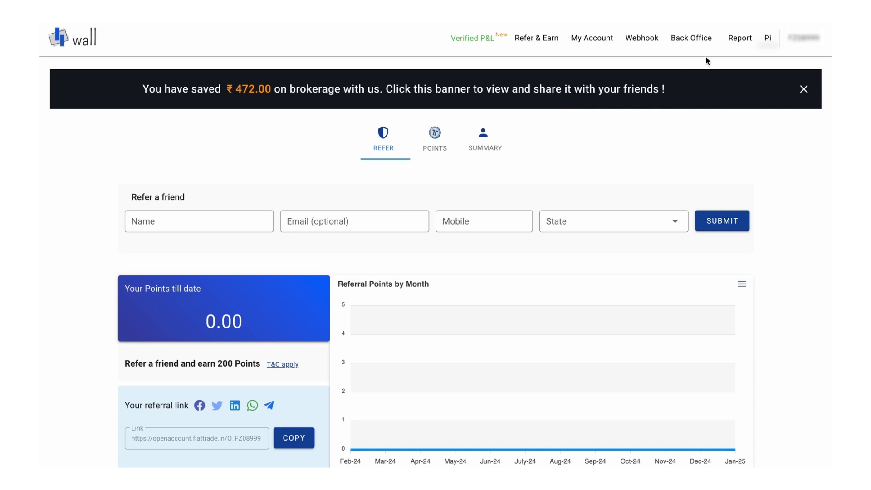
click(770, 40)
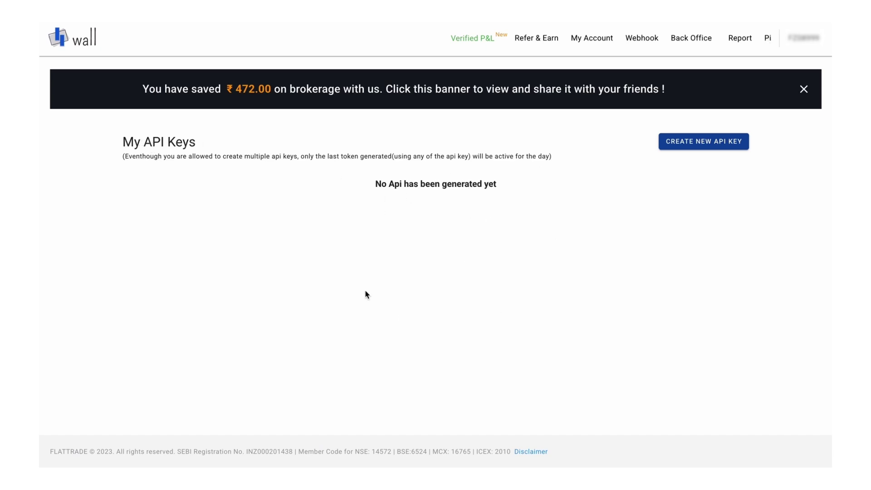
Start a new API key, filling in the app name and the short name 'stoloapp'.
click(713, 143)
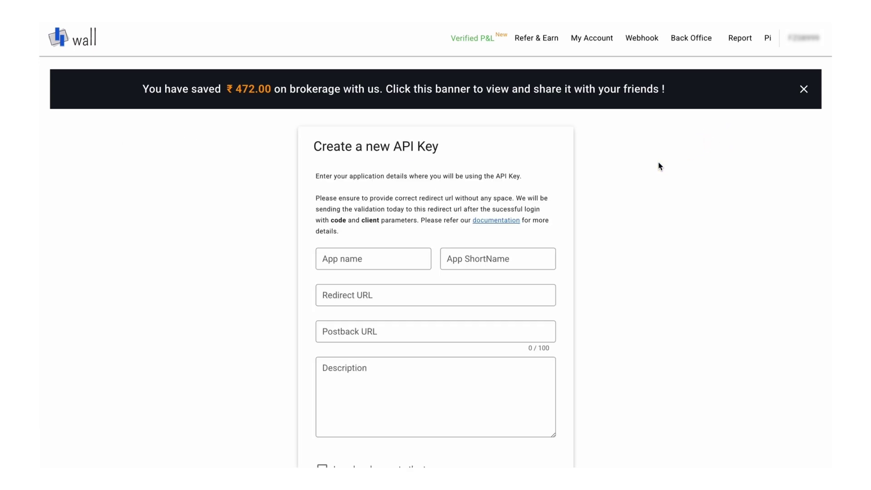
click(373, 259)
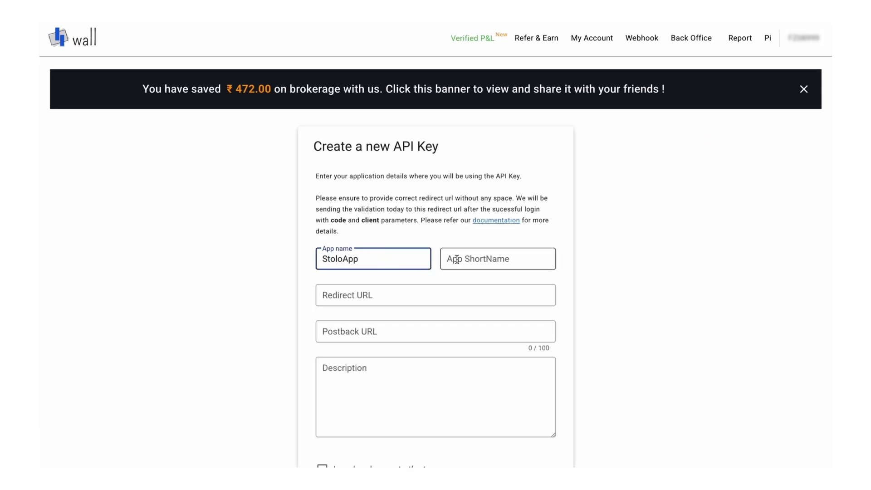
click(479, 267)
text(sto)
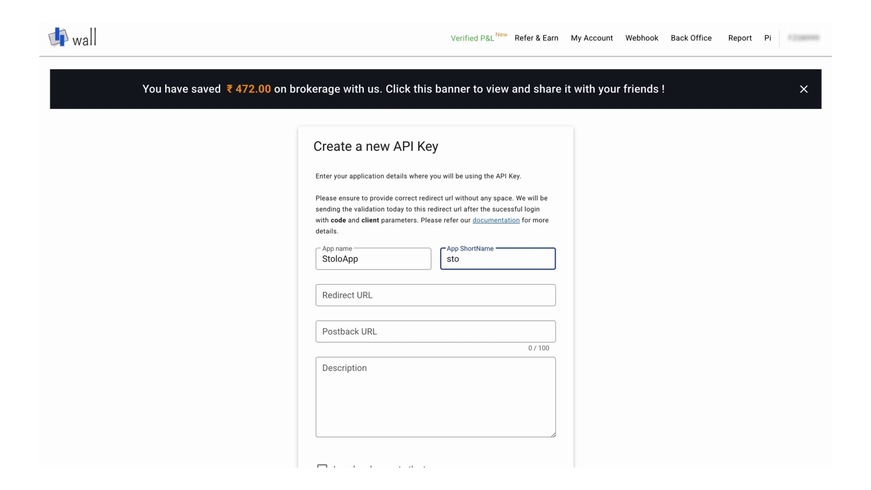
text(loapp)
Capitalize the short name to 'Stoloapp' and space the app name as 'Stolo App'.
click(449, 259)
key(BackSpace)
text(S)
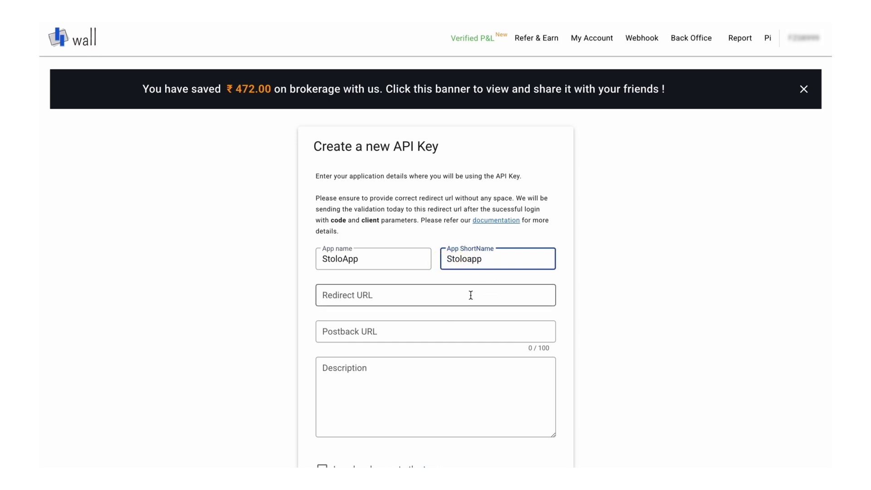
click(467, 294)
click(344, 259)
click(342, 291)
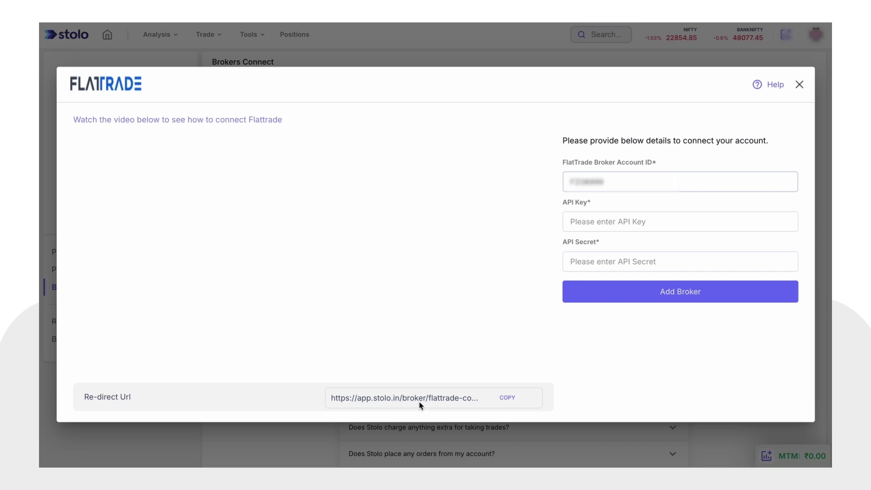
Copy the Re-direct Url from Stolo's Flattrade connection dialog.
click(514, 400)
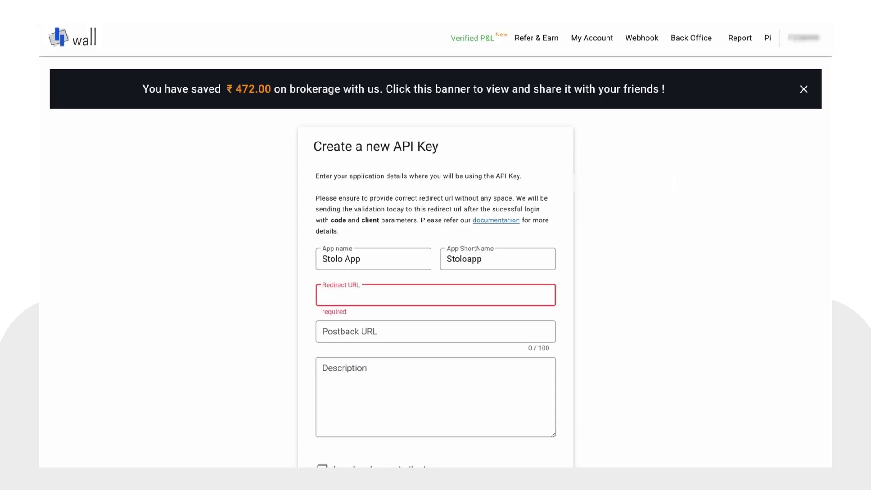
Paste Stolo's flattrade-connect address into the key's Redirect URL field.
scroll(534, 194, down, 1)
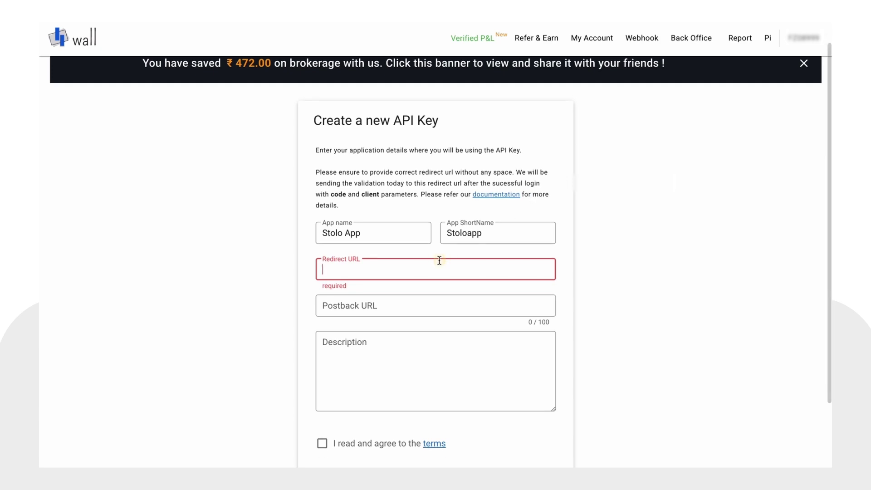
key(ctrl+v)
scroll(478, 276, down, 1)
click(399, 296)
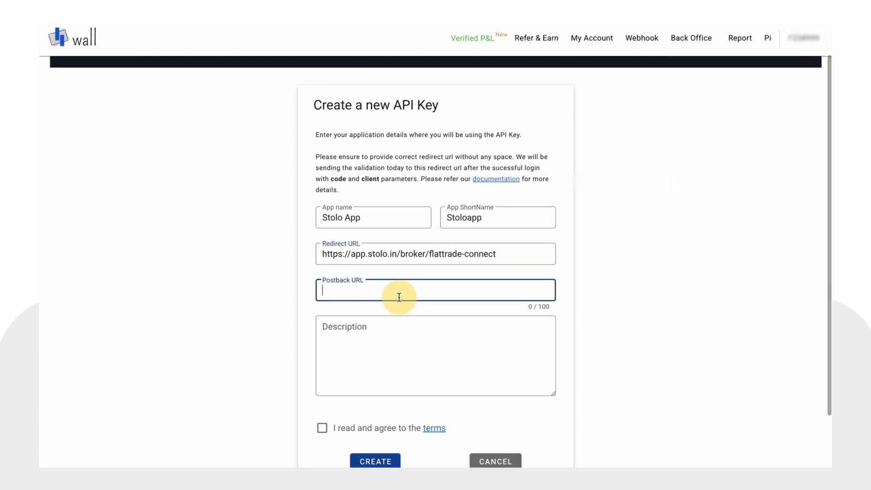
Describe the key as 'This is for trading via Stolo' and agree to the terms.
click(421, 343)
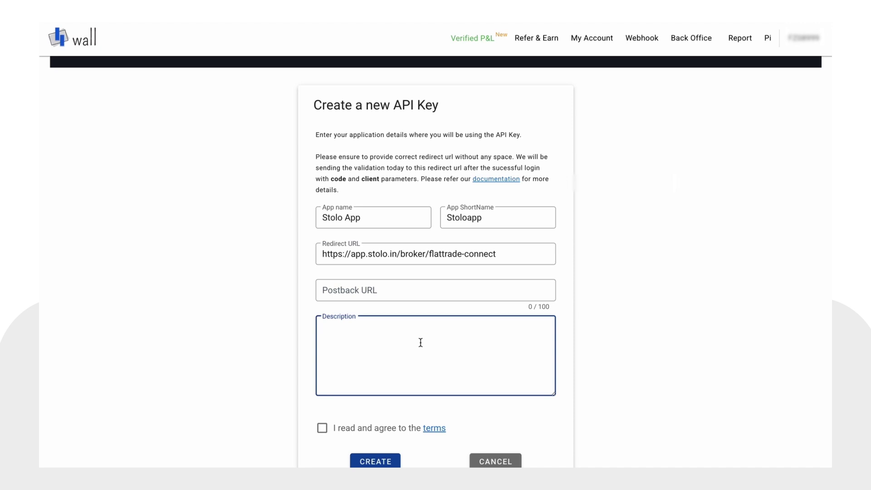
text(This is for trading via Stolo)
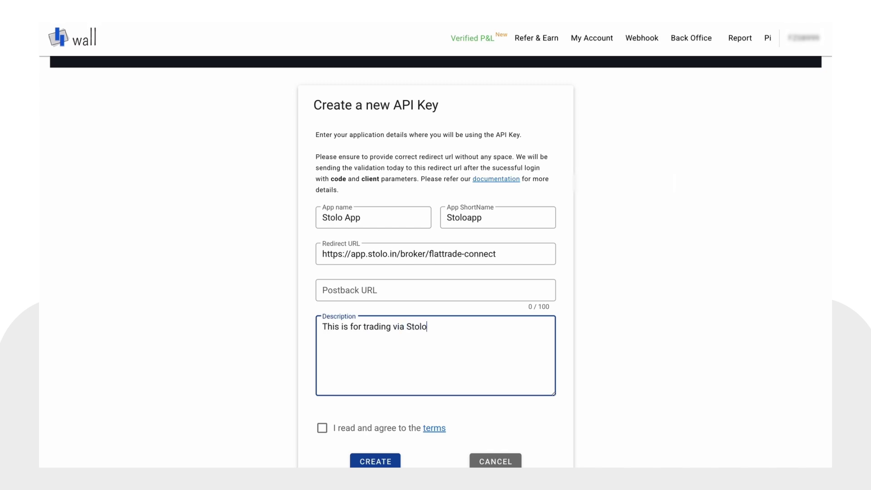
scroll(447, 389, down, 1)
click(322, 410)
Create the Stolo App API key and accept the API access terms.
click(376, 444)
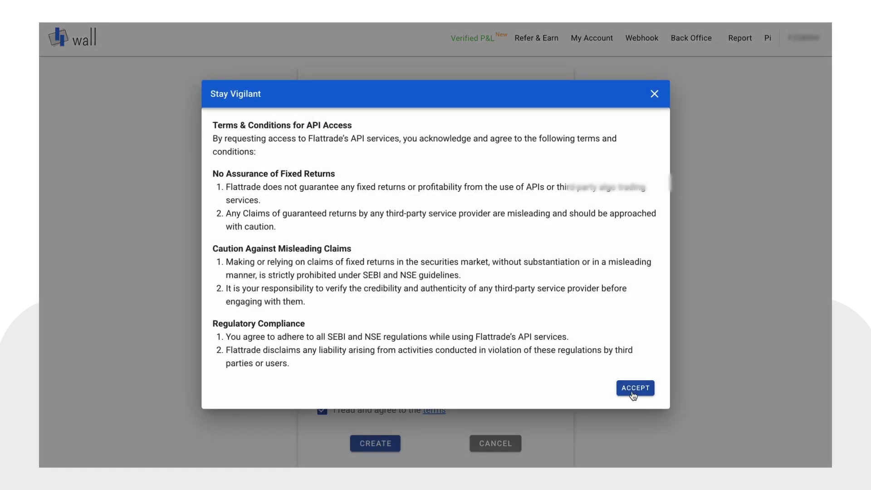
click(635, 389)
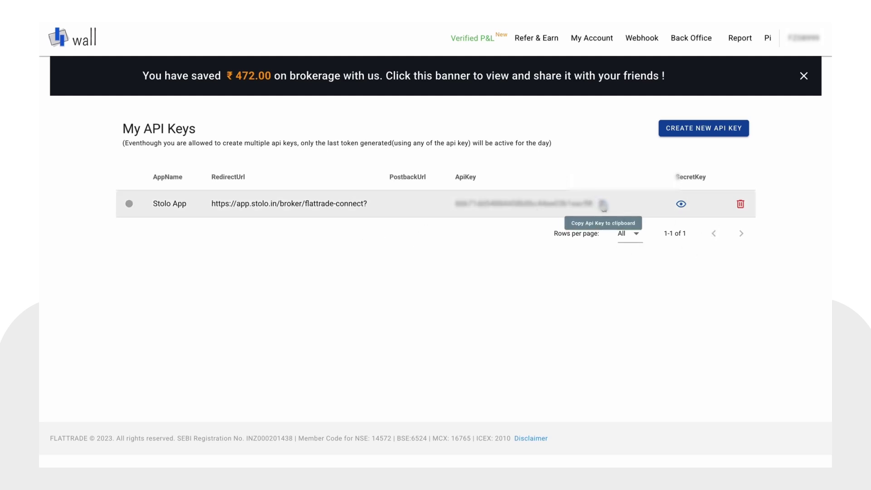
Copy the Stolo App API key into Stolo's API Key field, then reveal and copy the secret key.
click(604, 205)
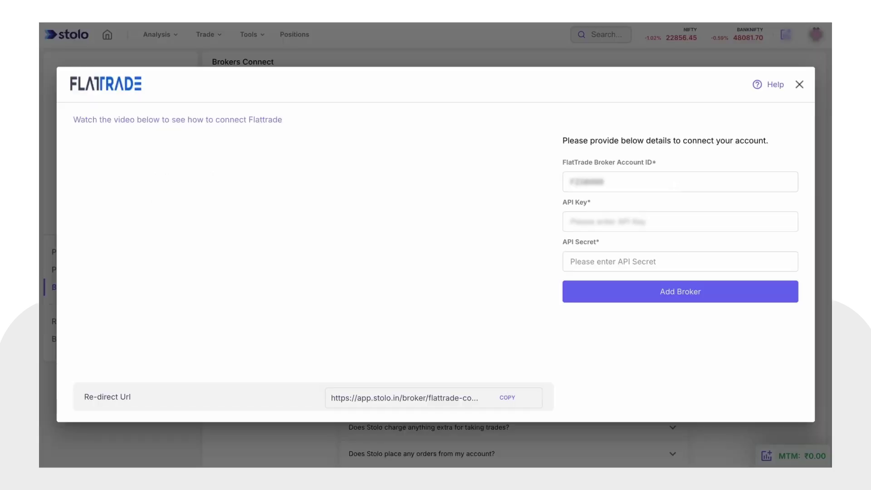
click(619, 225)
key(ctrl+v)
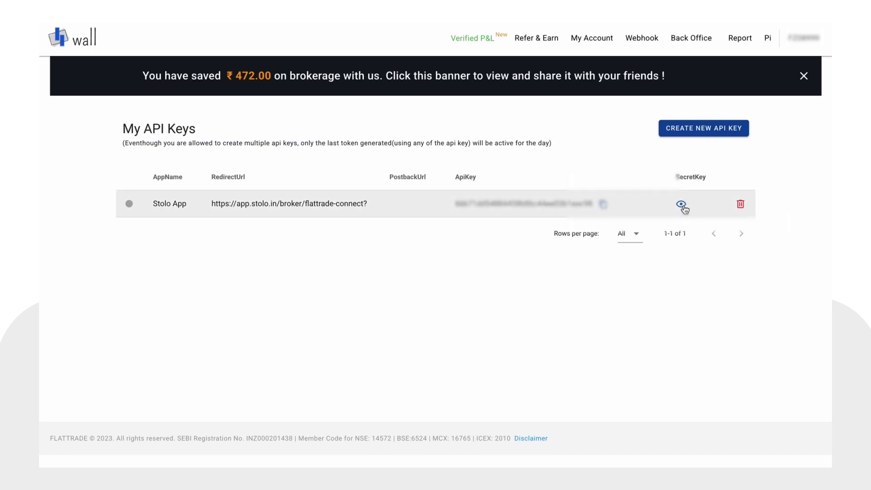
click(683, 205)
click(551, 245)
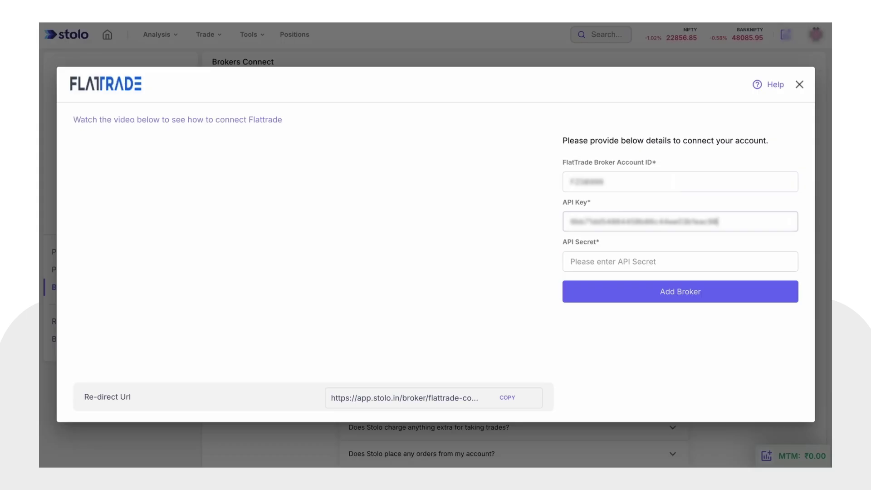
Paste the API secret into Stolo's Flattrade form and add the broker.
click(656, 263)
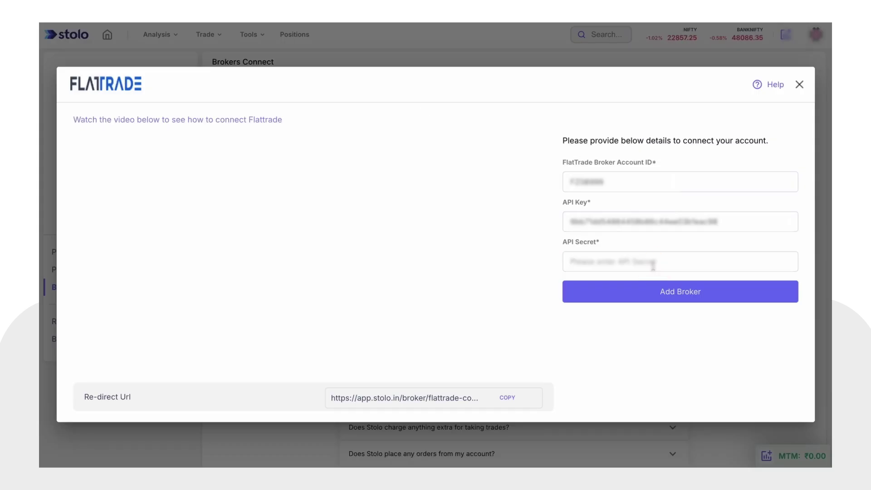
key(ctrl+v)
click(668, 294)
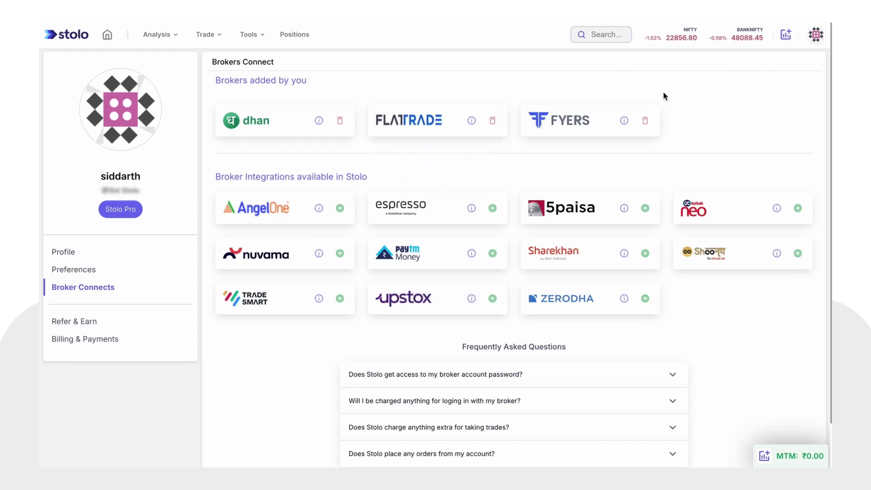
Pick Flattrade from Stolo's broker list and connect it to reach the Flattrade login page.
click(789, 36)
click(272, 203)
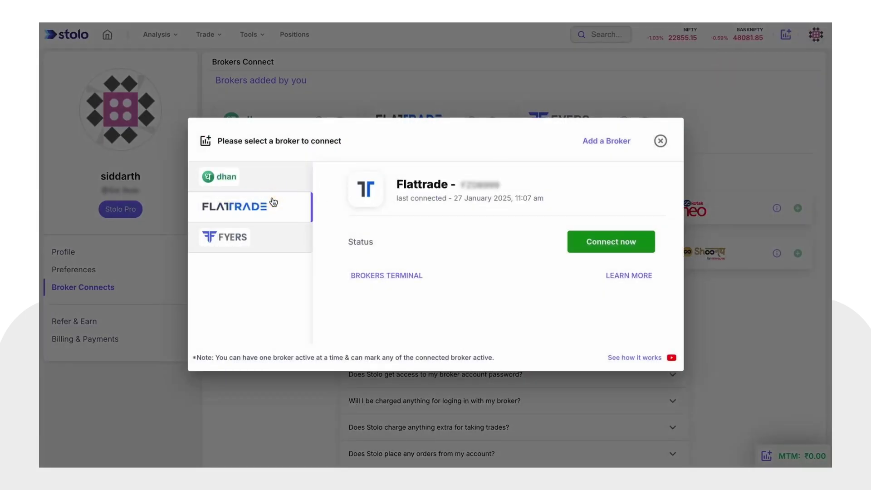
click(617, 243)
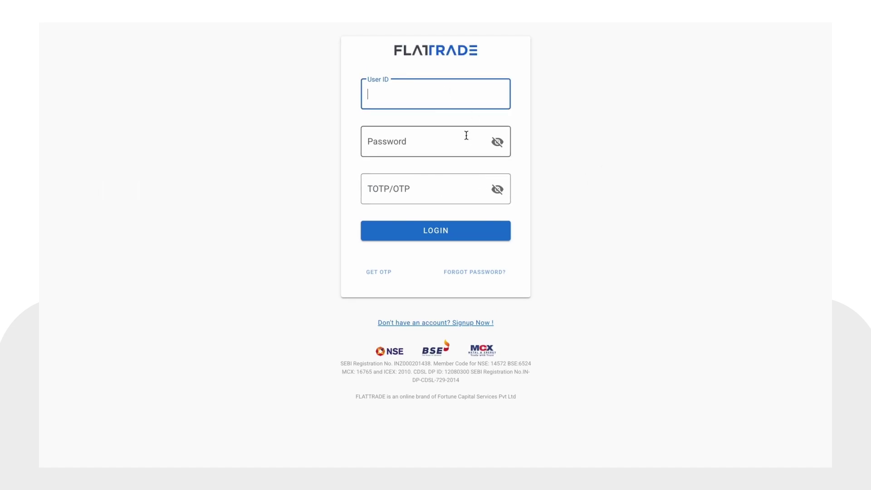
Log in to Flattrade with the account's user ID, password and TOTP code.
click(424, 101)
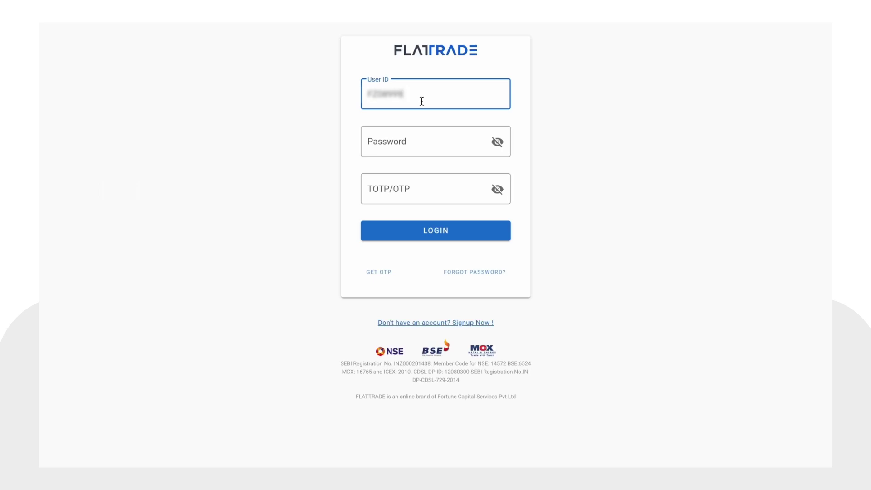
click(399, 133)
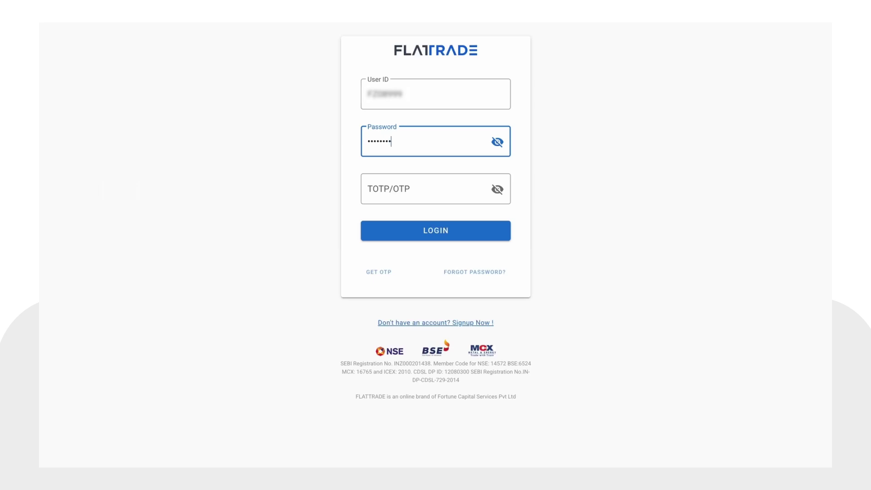
click(401, 174)
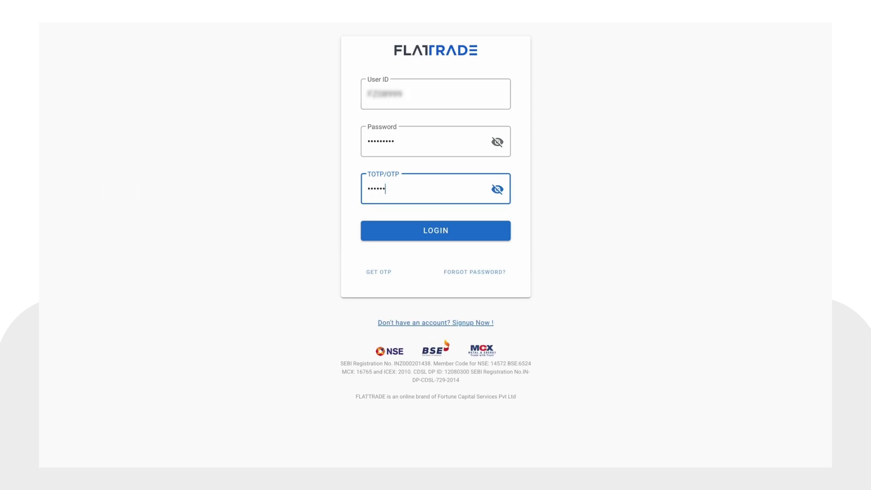
click(417, 230)
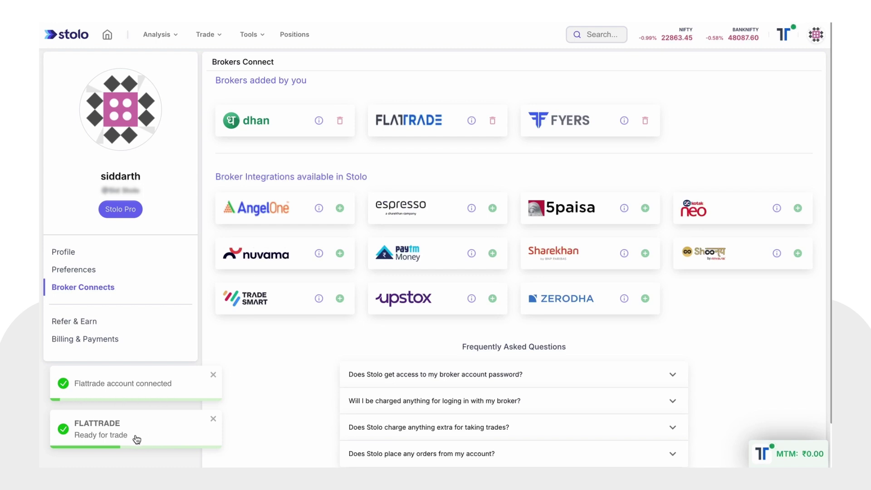
From the Stolo home page, launch Trade > Scalping Terminal and accept the risk disclaimer.
click(80, 41)
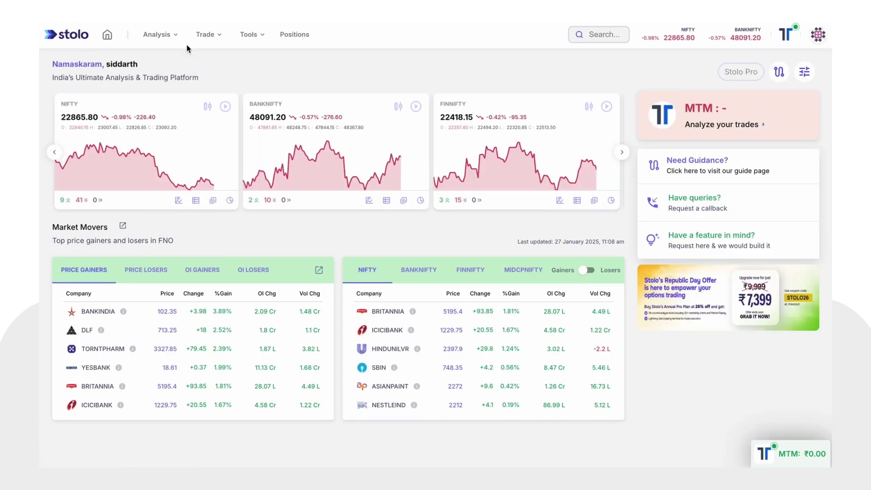
mouse_move(214, 42)
click(209, 70)
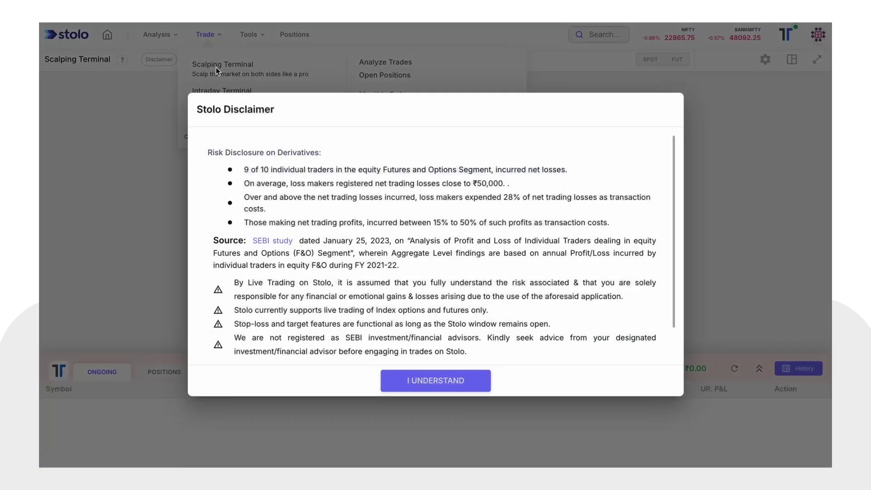
click(443, 381)
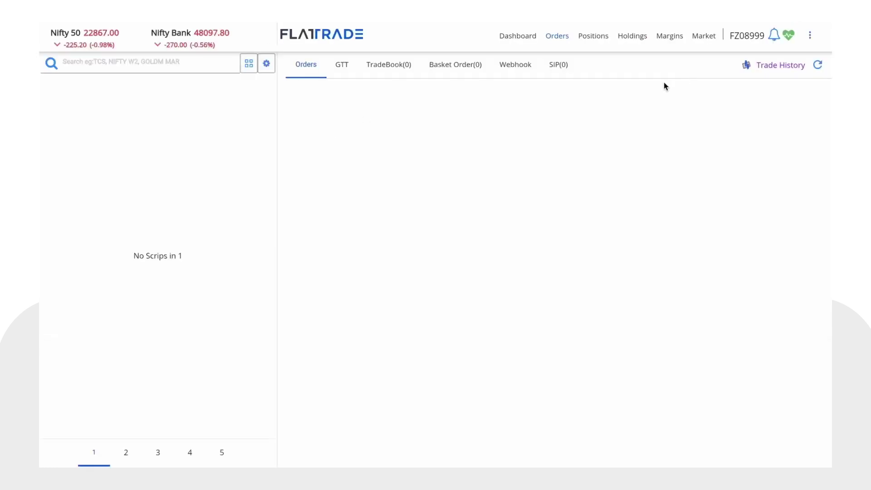
Check Flattrade Positions shows none, then open the NIFTY 50 option chain for the CE panel.
click(597, 37)
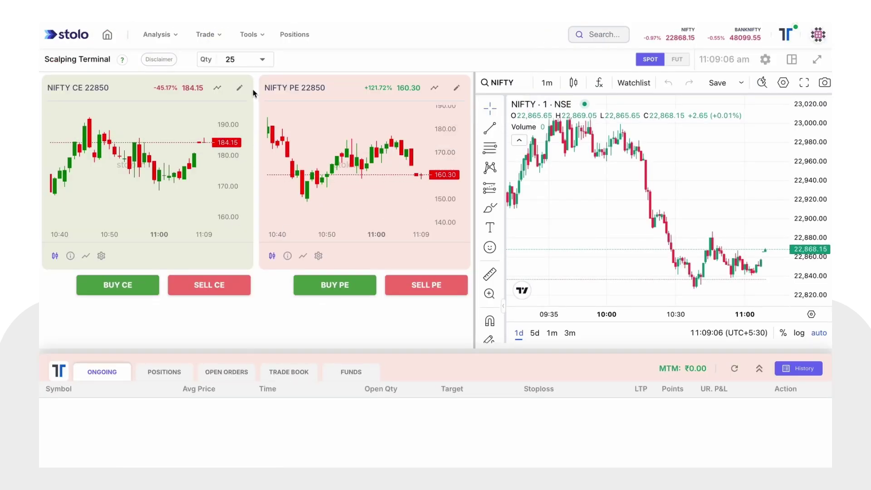
click(239, 89)
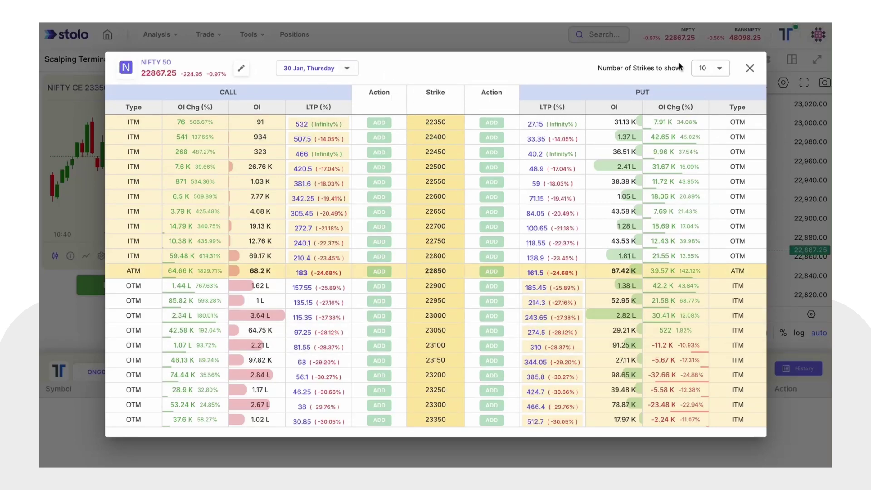
Show 20 strikes in the option chain and add the 23400 call to the CE panel.
click(705, 67)
click(706, 108)
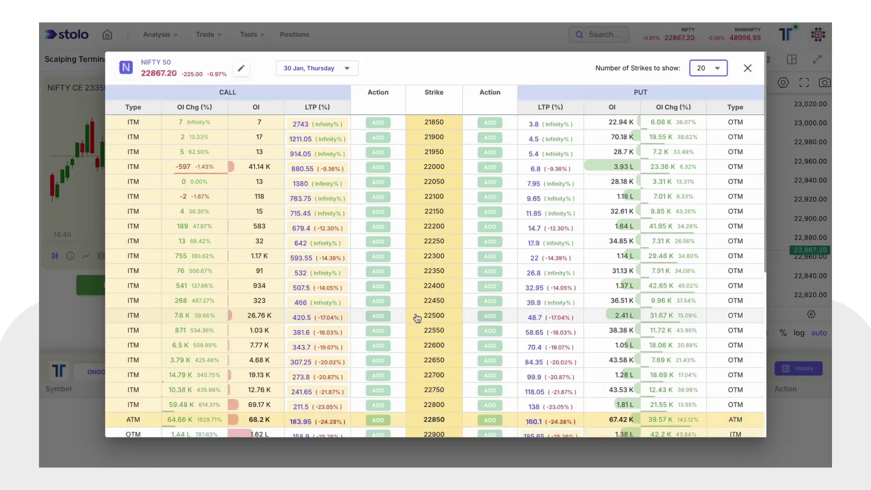
scroll(418, 318, down, 3)
scroll(417, 318, down, 5)
click(380, 298)
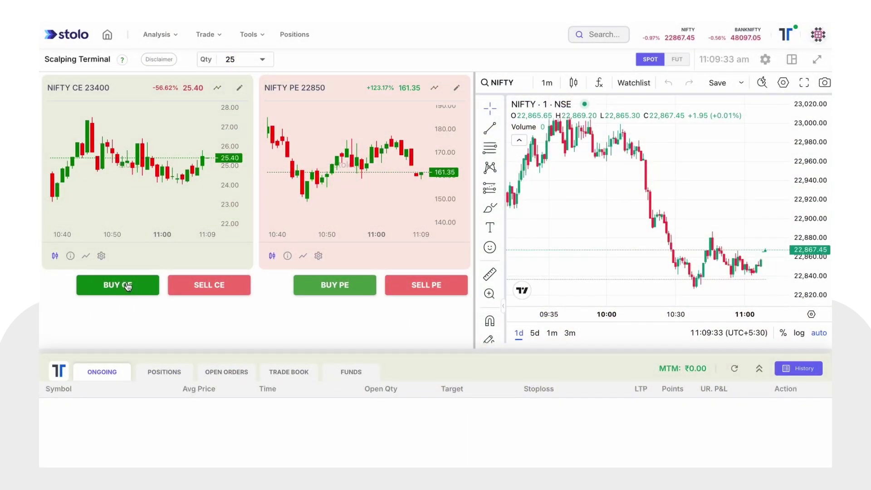
Buy then exit the NIFTY 23400 CE, and expand the trade in History showing ₹2.50 net P&L.
click(127, 285)
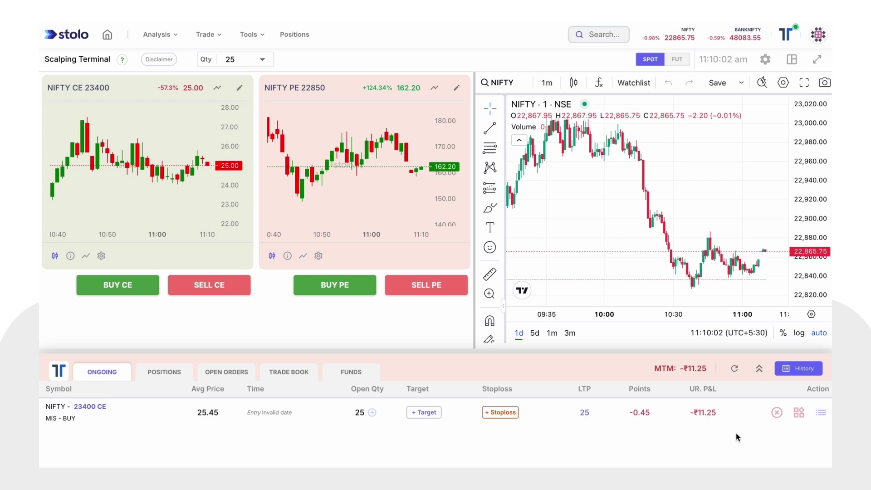
click(778, 414)
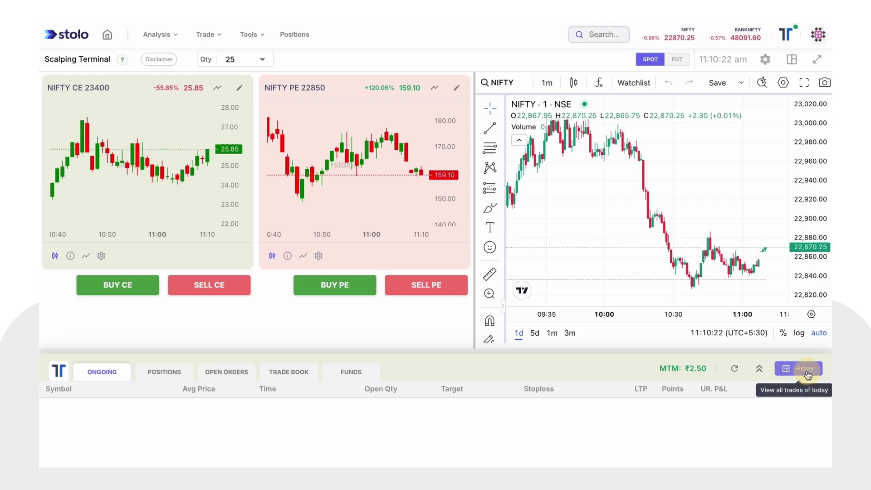
click(806, 375)
click(789, 124)
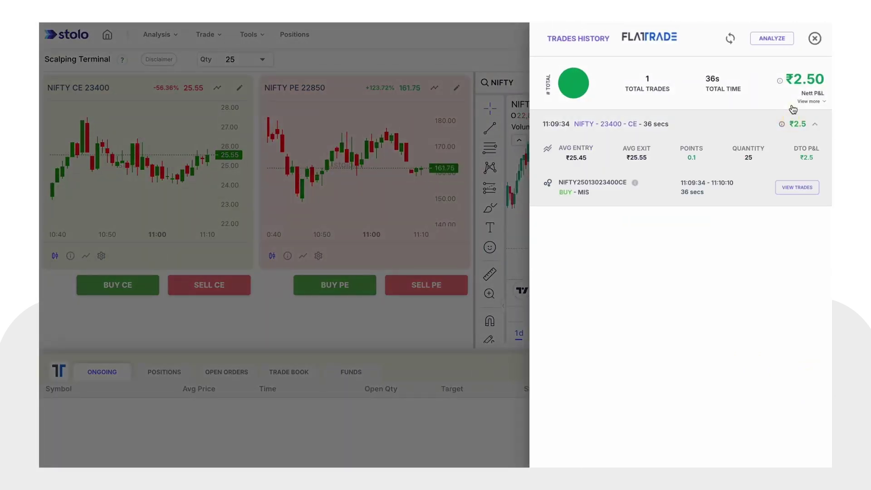